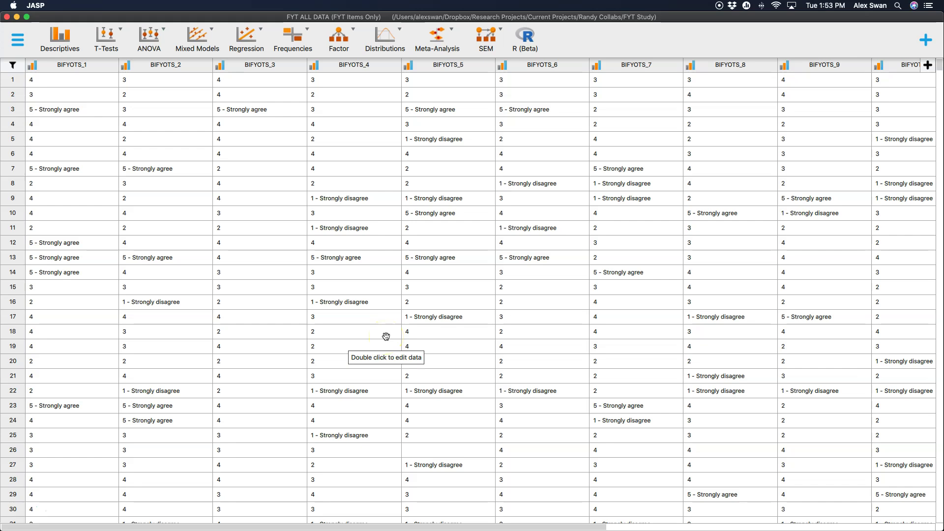
Step: Browse the BIFYOTS item columns in the data grid, then bring up the Factor analysis menu
left_click(421, 337)
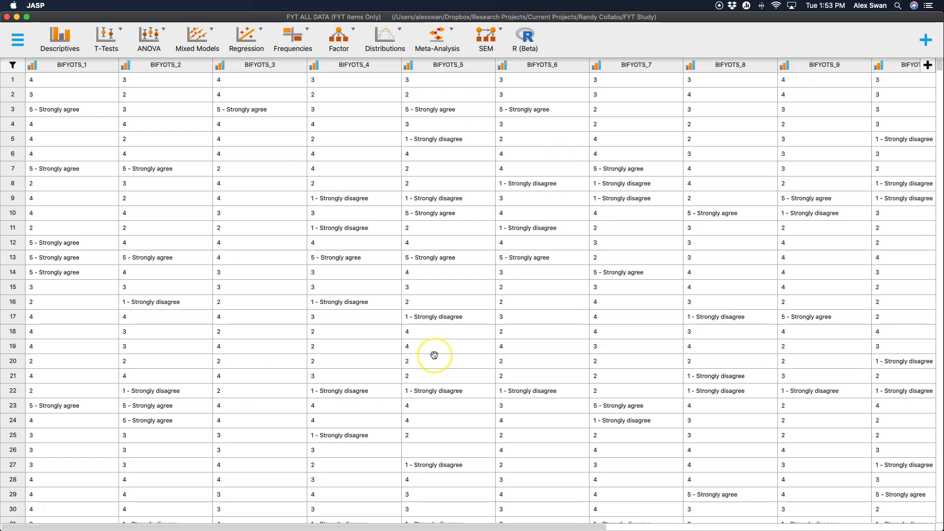
left_click(434, 355)
left_click_drag(418, 363, 375, 365)
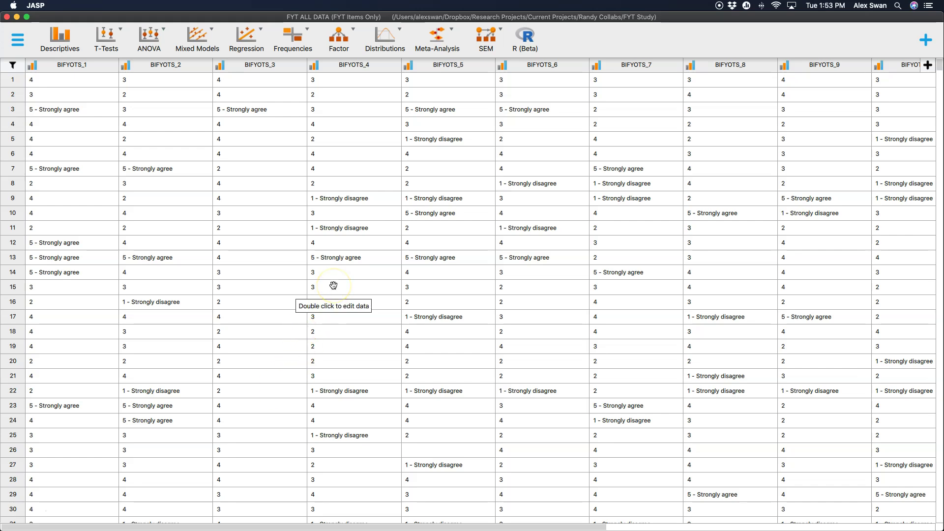
scroll(244, 205, "right", 10)
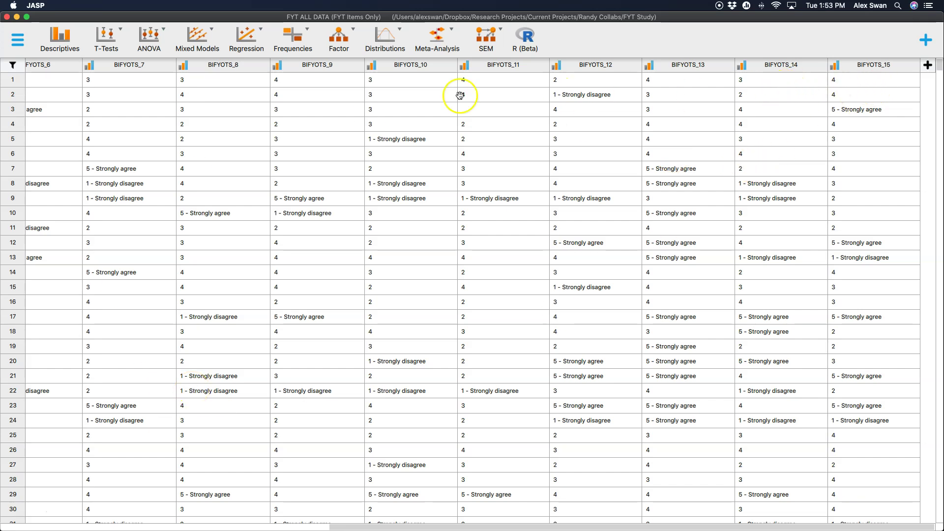
scroll(689, 129, "left", 10)
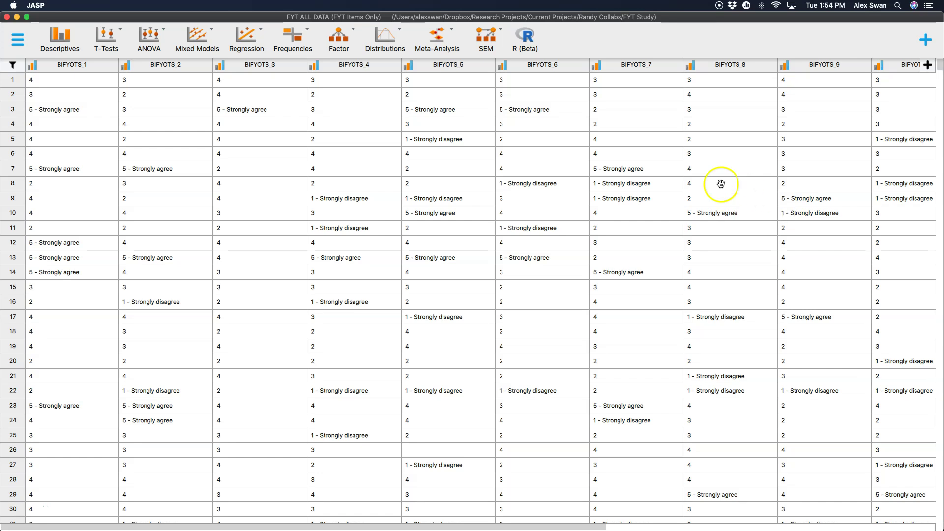
left_click(349, 41)
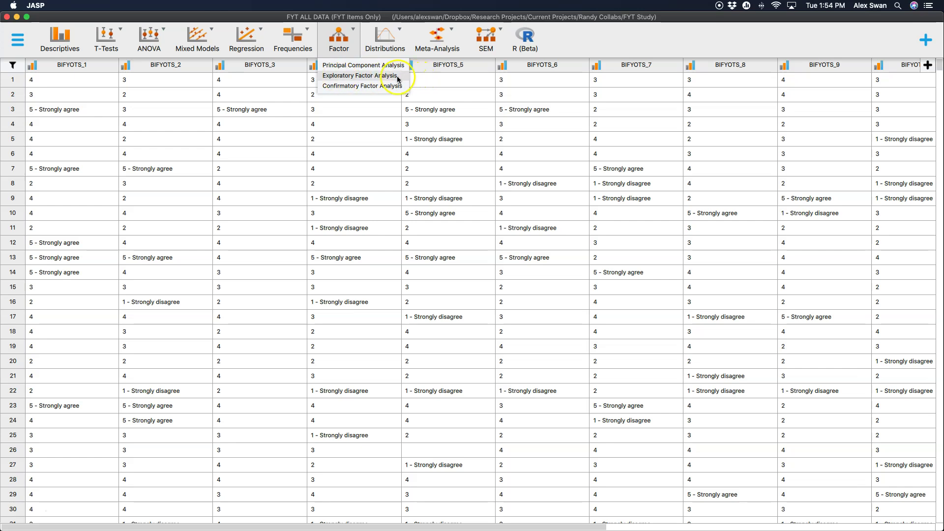
Step: Start an Exploratory Factor Analysis and select items BIFYOTS_1 through BIFYOTS_15 for its variables
left_click(372, 75)
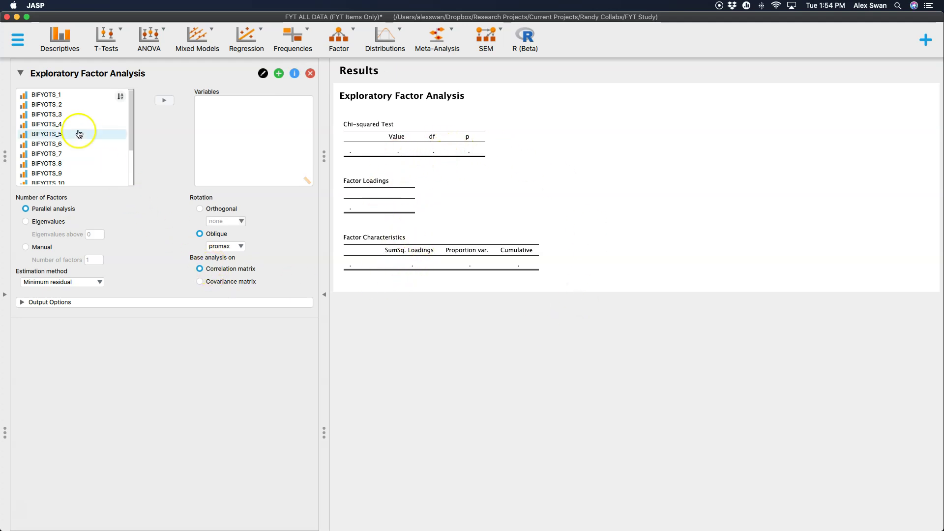
left_click(76, 96)
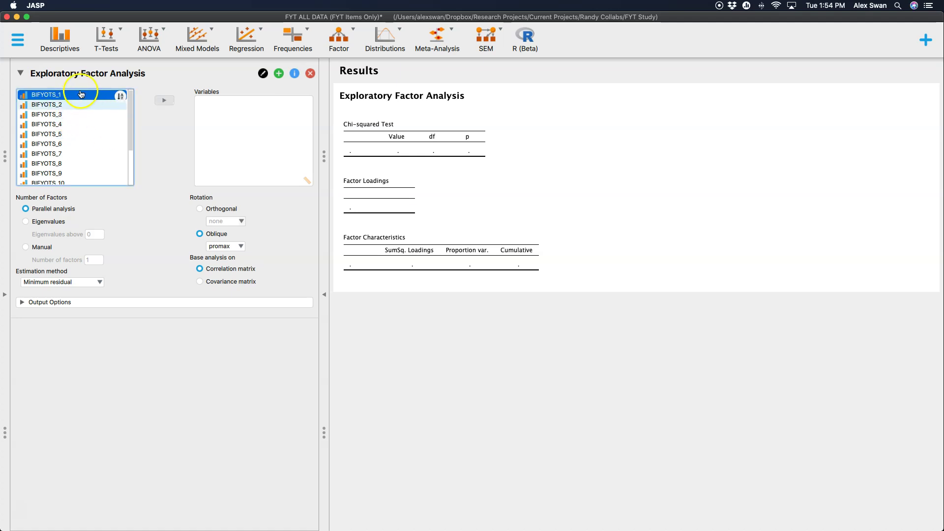
scroll(78, 123, "down", 5)
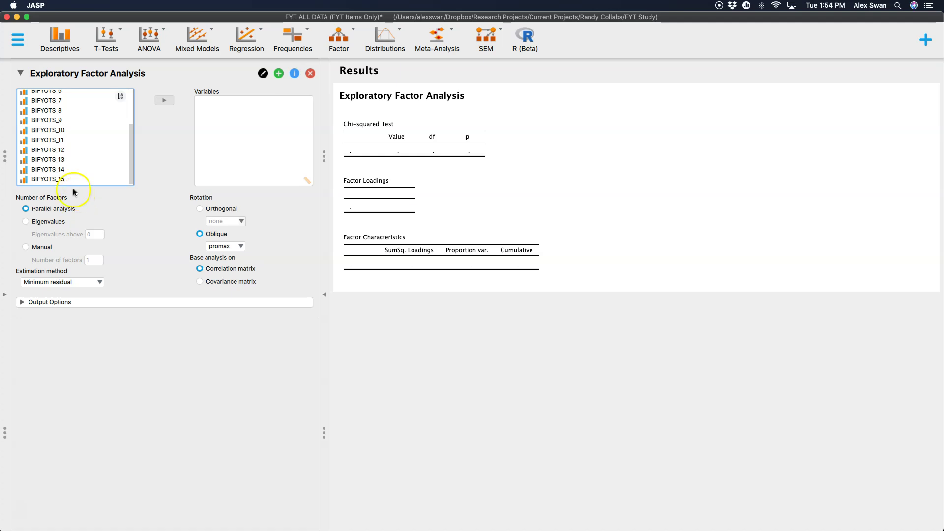
scroll(105, 175, "up", 5)
left_click(58, 185)
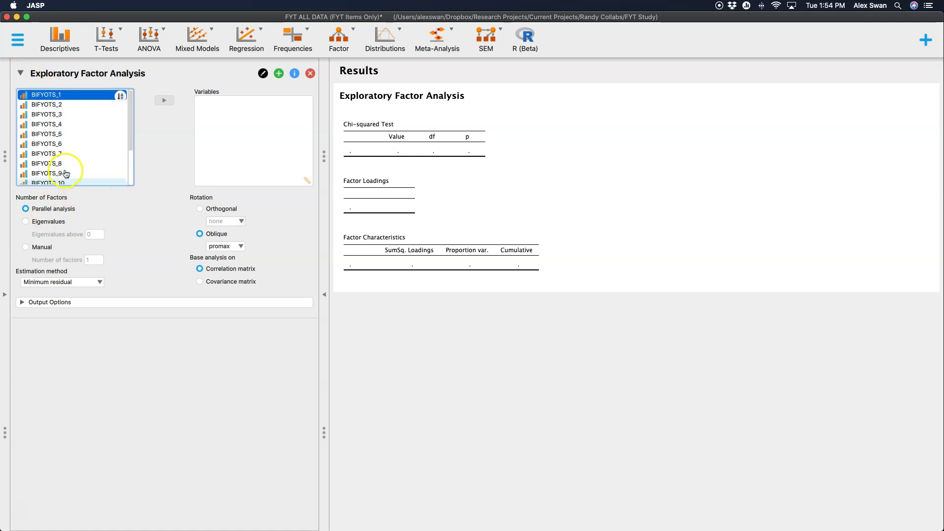
scroll(58, 183, "down", 5)
left_click(54, 180, "shift")
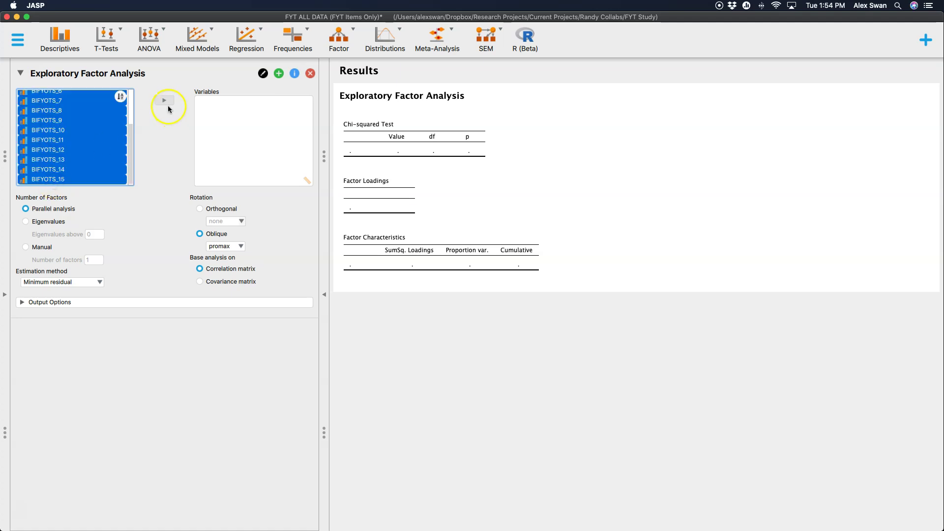
left_click_drag(68, 97, 241, 121)
scroll(73, 153, "down", 3)
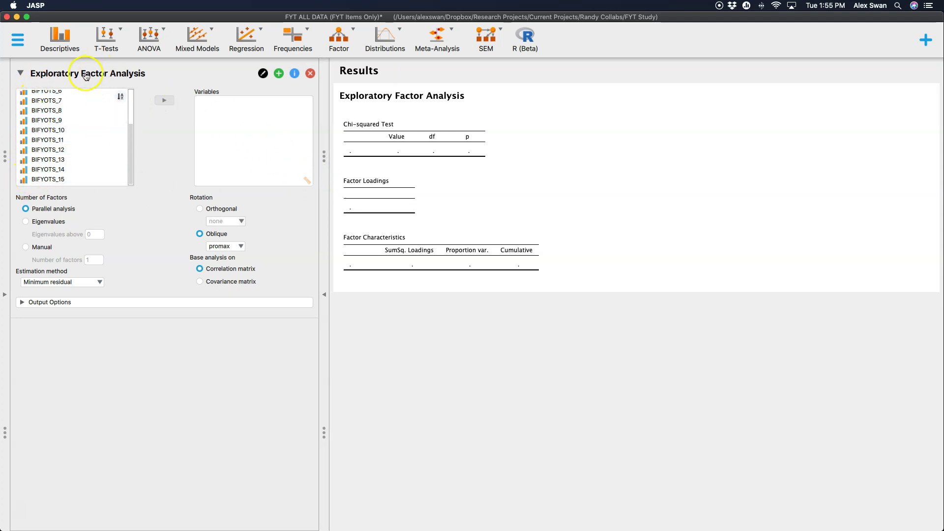
Step: In the data view, change BIFYOTS_1, BIFYOTS_2, BIFYOTS_3 and BIFYOTS_4 to the Scale measurement level
left_click(5, 294)
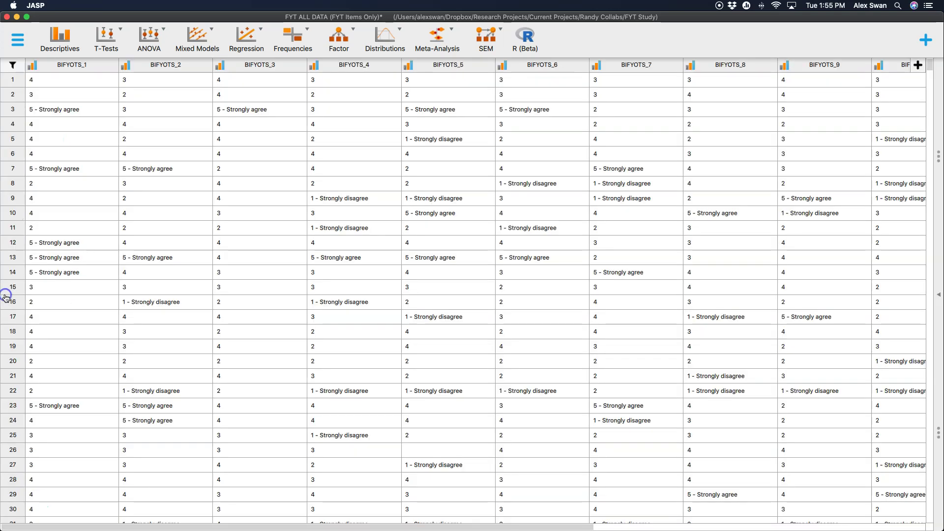
left_click(38, 73)
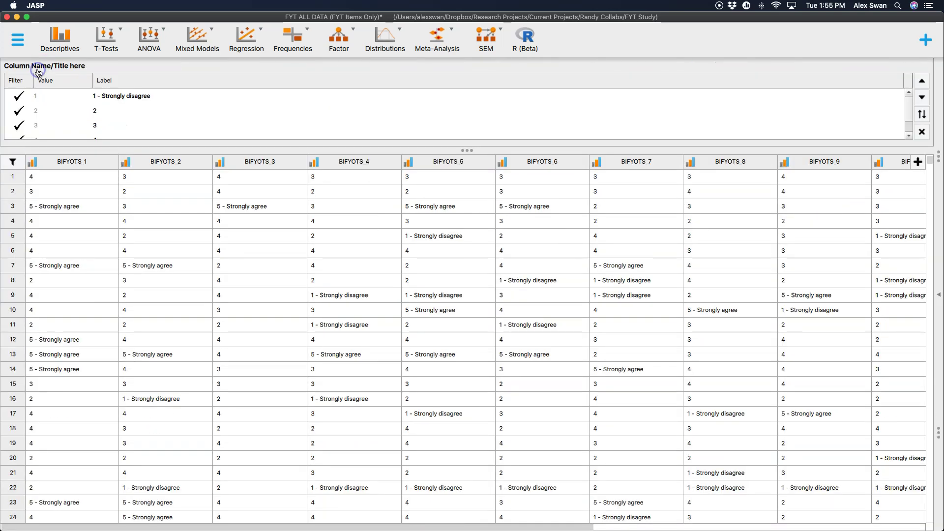
left_click(32, 162)
left_click(48, 178)
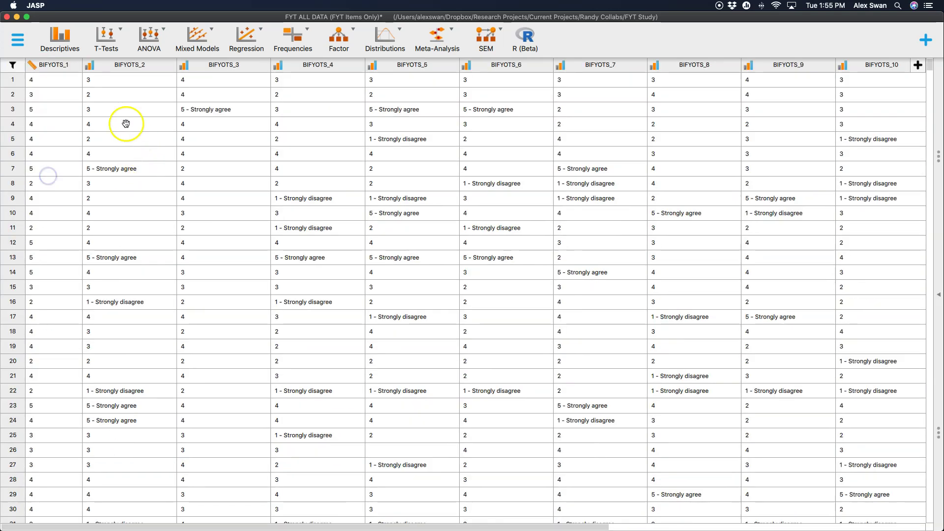
left_click(90, 65)
left_click(96, 80)
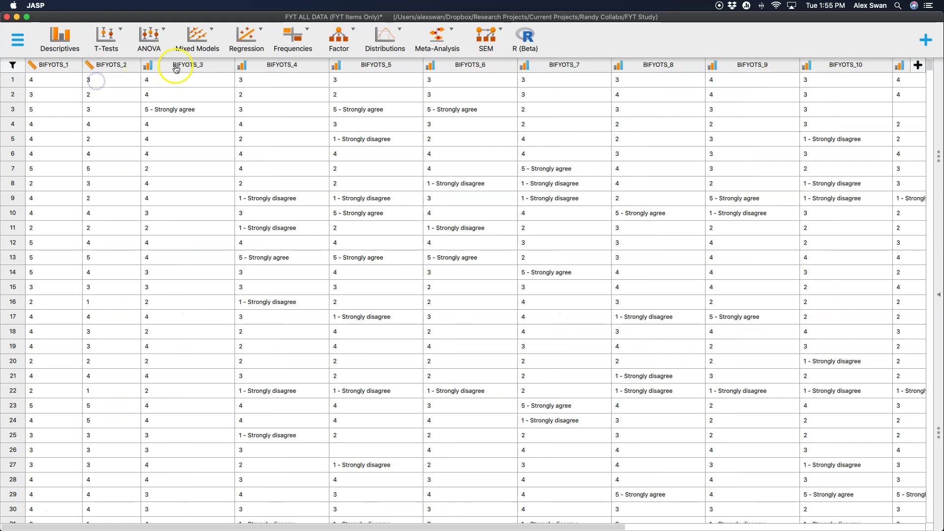
left_click(147, 65)
left_click(160, 80)
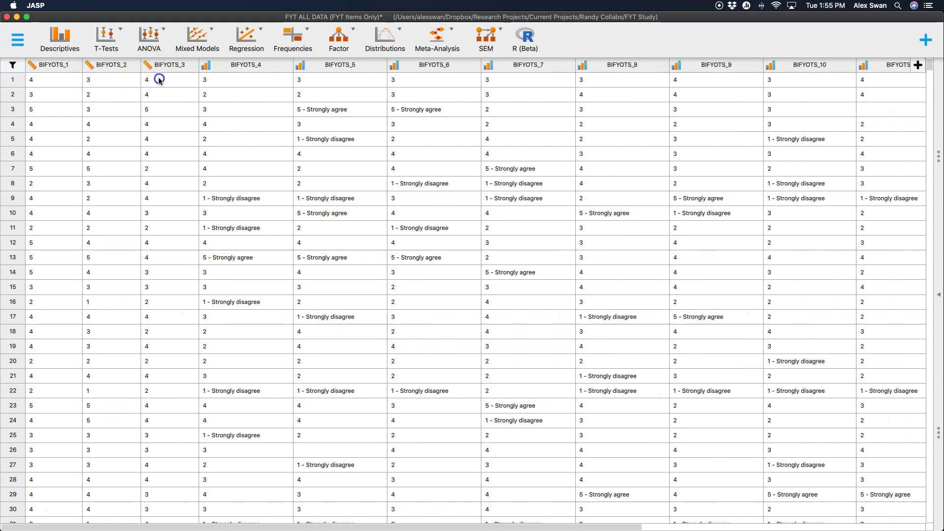
left_click(208, 69)
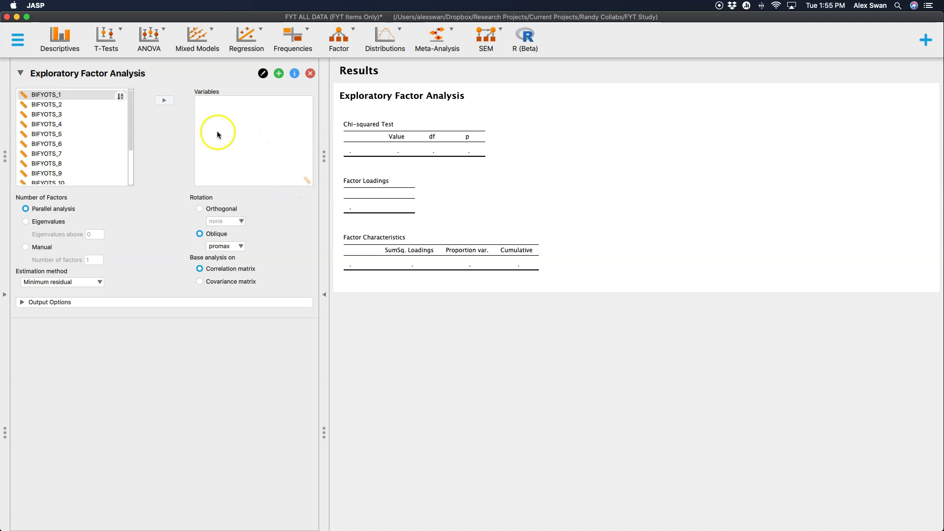
Step: Add all fifteen items, BIFYOTS_1 to BIFYOTS_15, to the Variables box
left_click(64, 95)
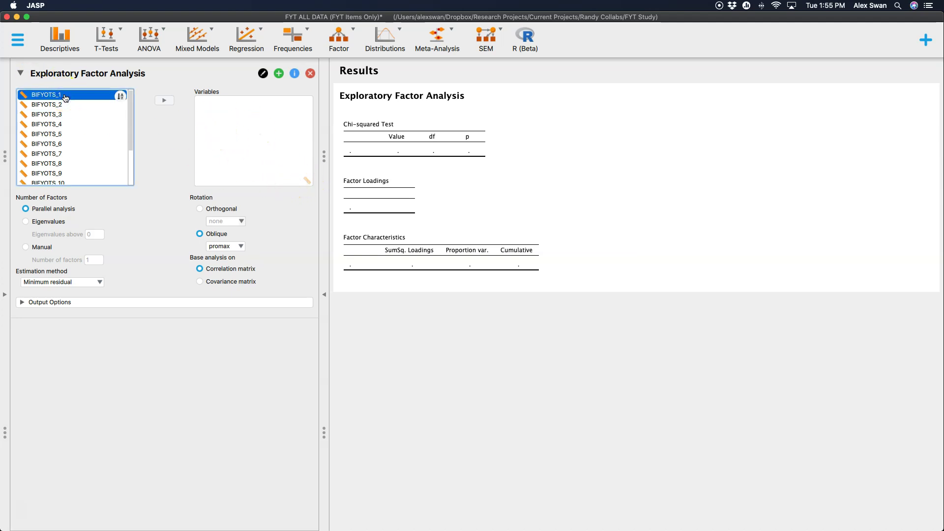
scroll(65, 98, "down", 5)
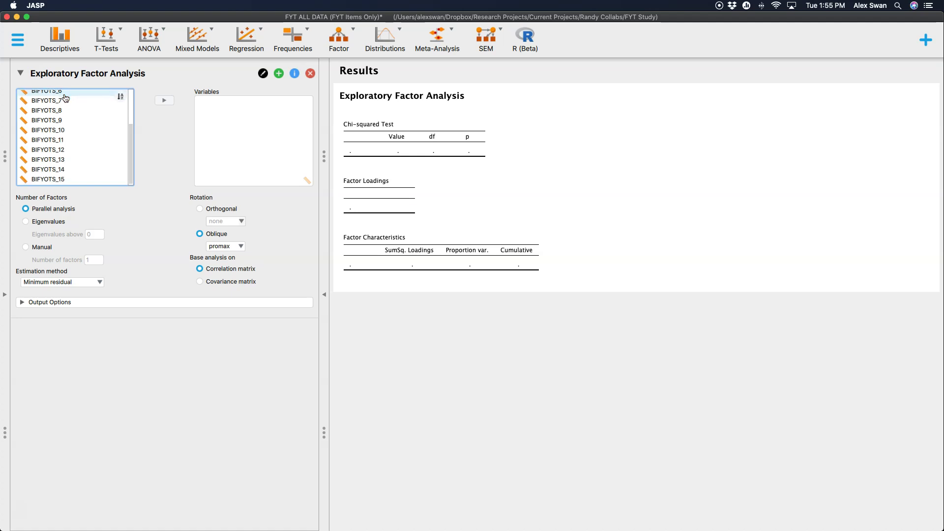
left_click(77, 174)
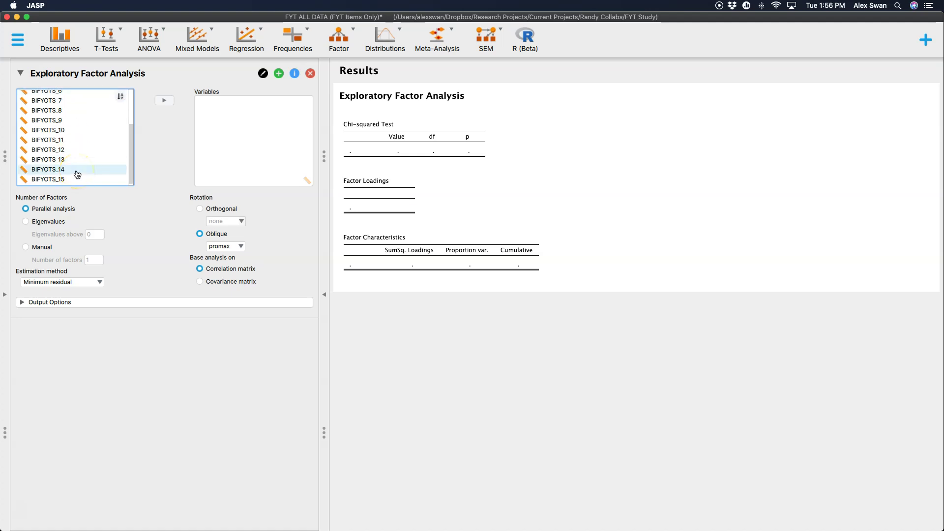
left_click(57, 179, "shift")
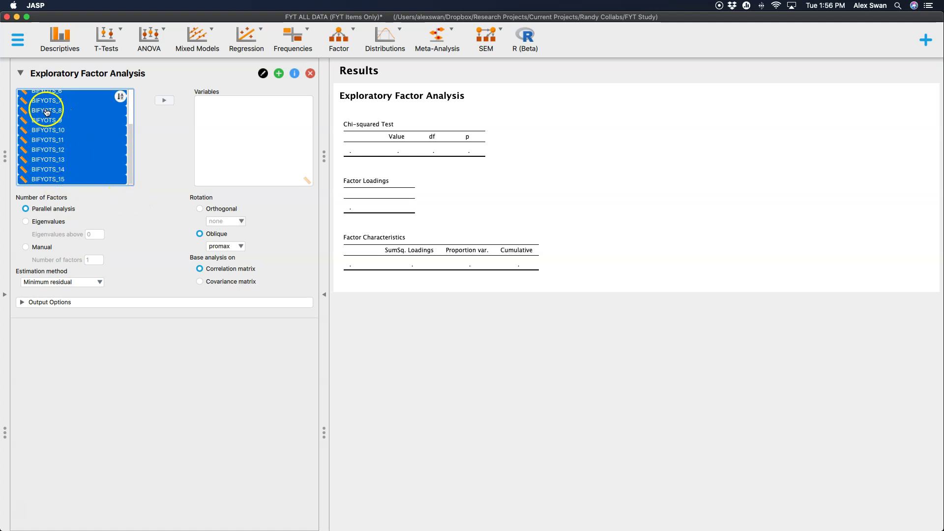
left_click_drag(45, 111, 224, 132)
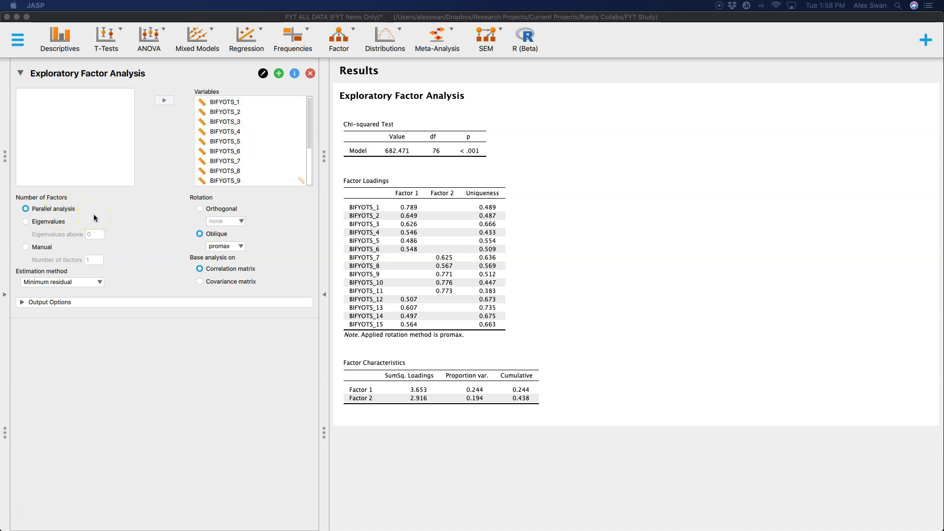
Step: Base the number of factors on Eigenvalues instead of Parallel analysis
left_click(48, 223)
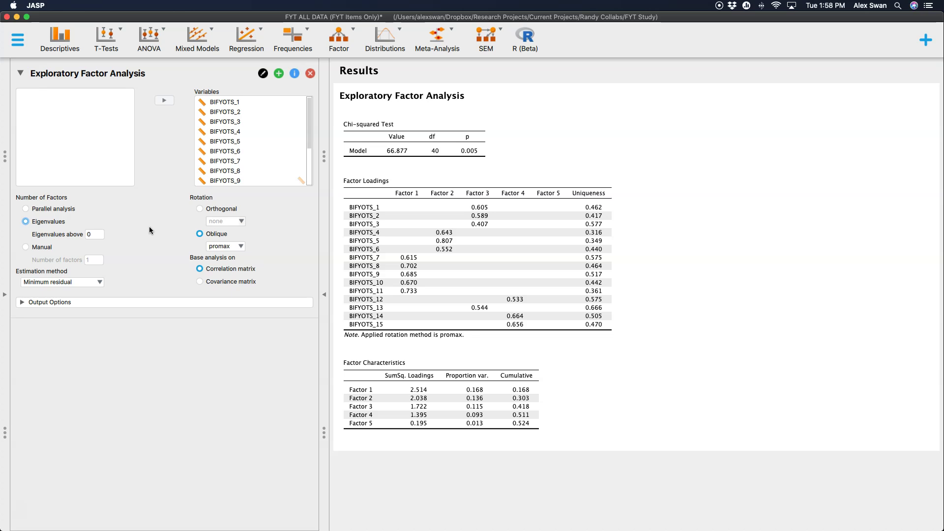
Step: Raise the eigenvalue cutoff from 0 to 1
left_click(97, 235)
key("BackSpace")
type("1")
left_click(142, 231)
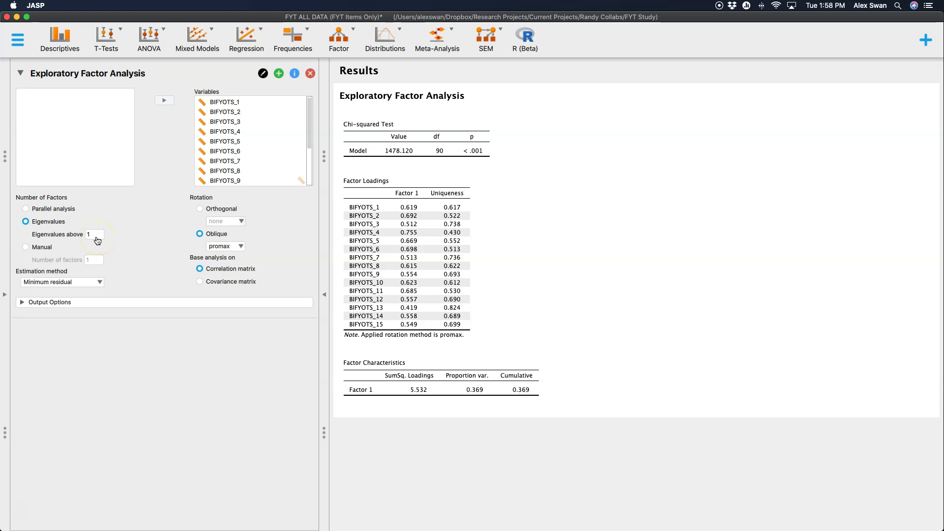
left_click(97, 237)
left_click(98, 234)
Step: Switch the number of factors to Manual and set it to 3
left_click(86, 242)
left_click(69, 239)
left_click(29, 246)
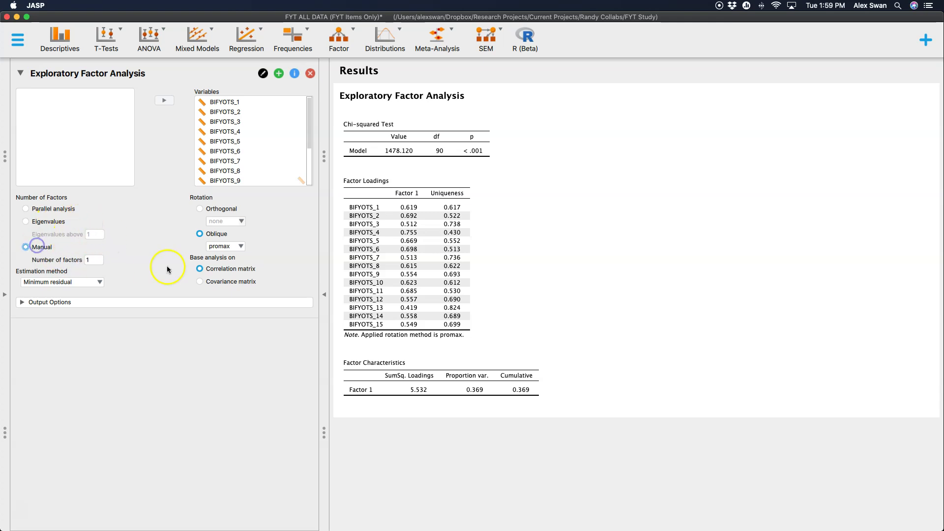
left_click(96, 265)
type("3")
left_click(123, 260)
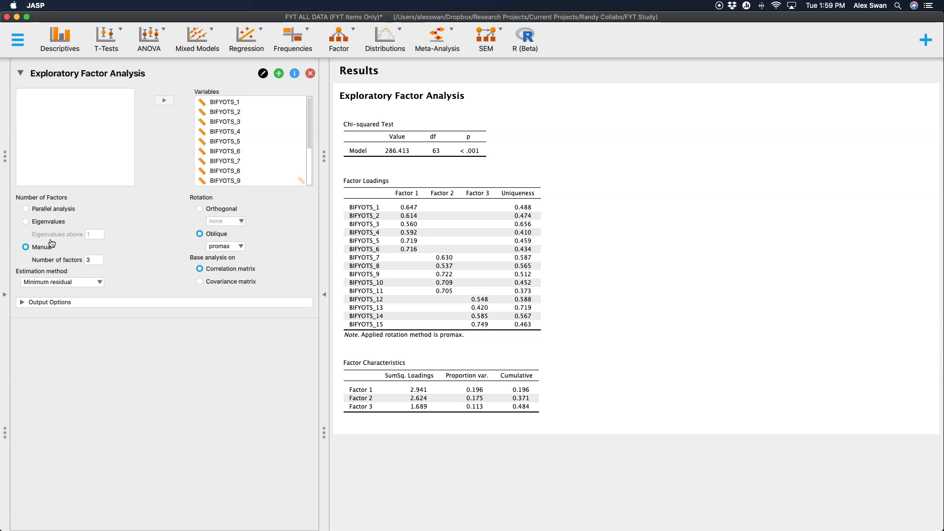
Step: Compare Minimum residual and Maximum likelihood estimation, settling on Maximum likelihood
left_click(101, 283)
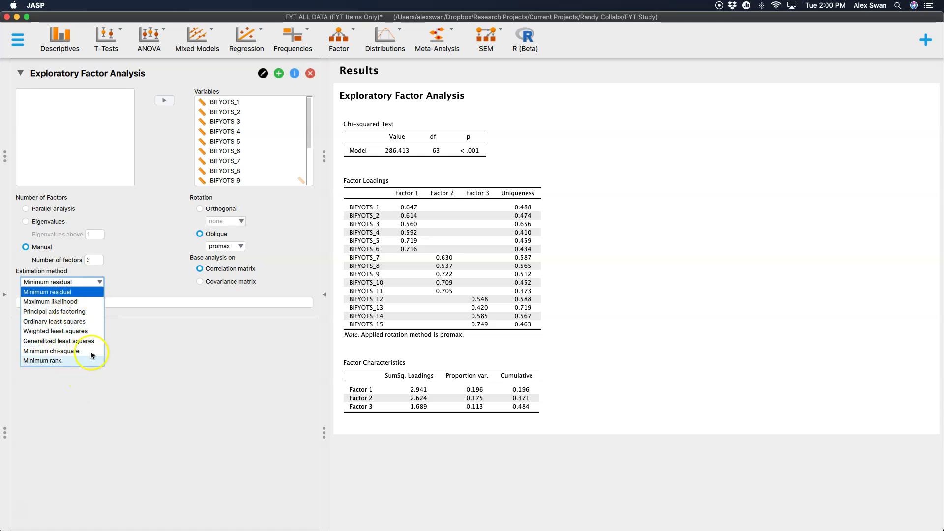
left_click(69, 301)
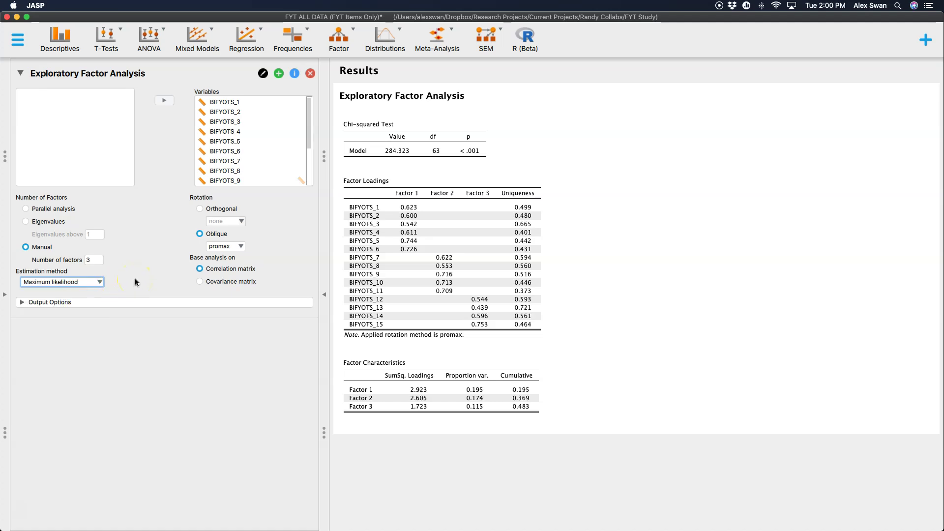
left_click(78, 282)
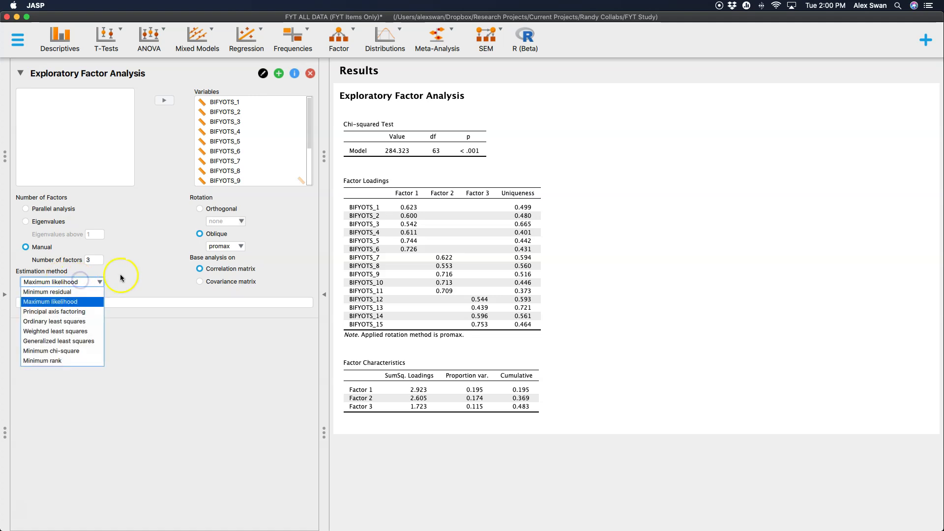
left_click(125, 276)
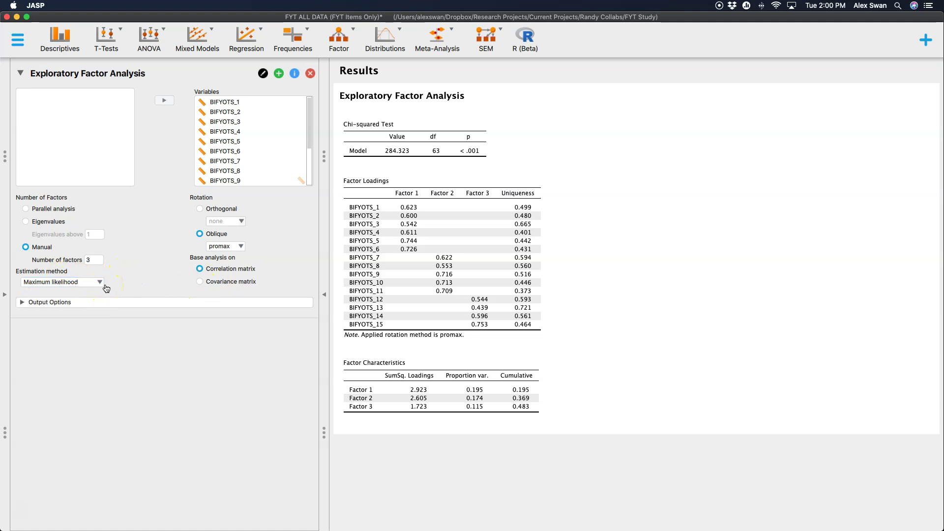
left_click(106, 286)
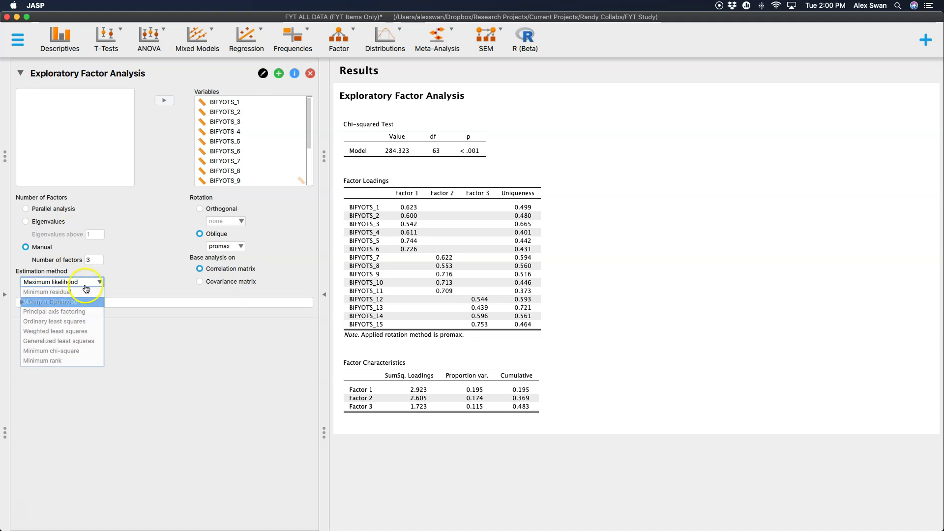
left_click(68, 289)
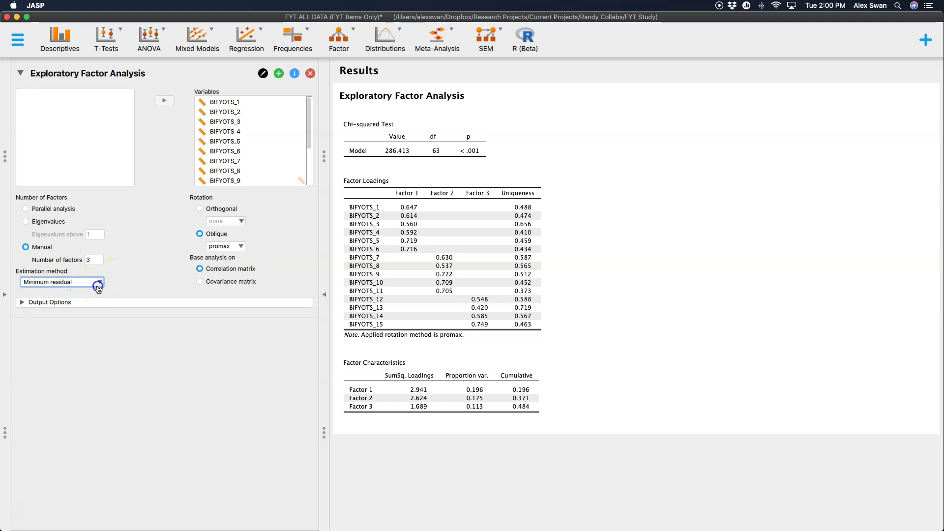
left_click(91, 284)
left_click(91, 300)
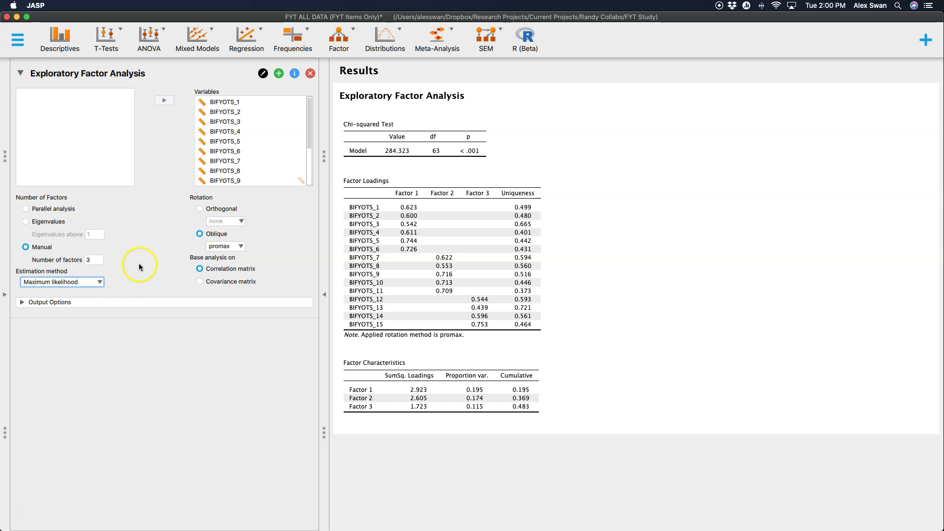
left_click(81, 283)
left_click(81, 292)
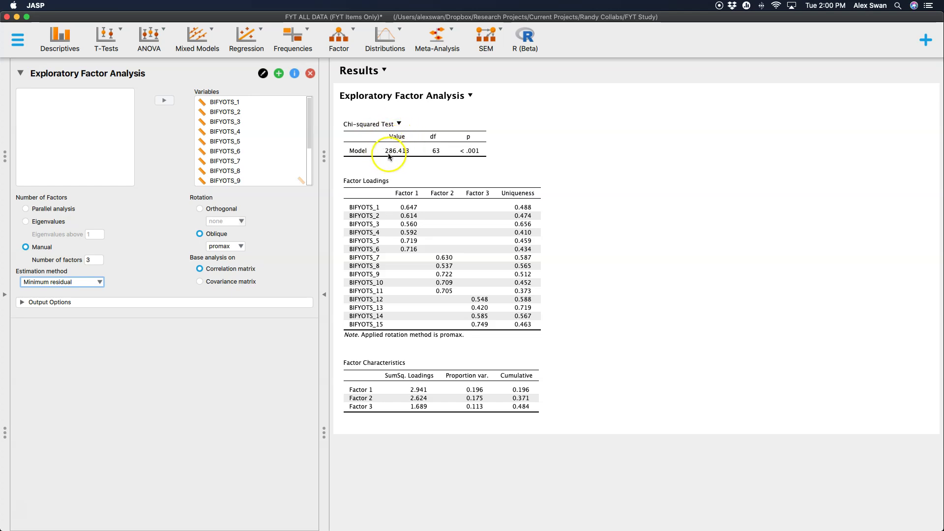
left_click(72, 282)
left_click(67, 302)
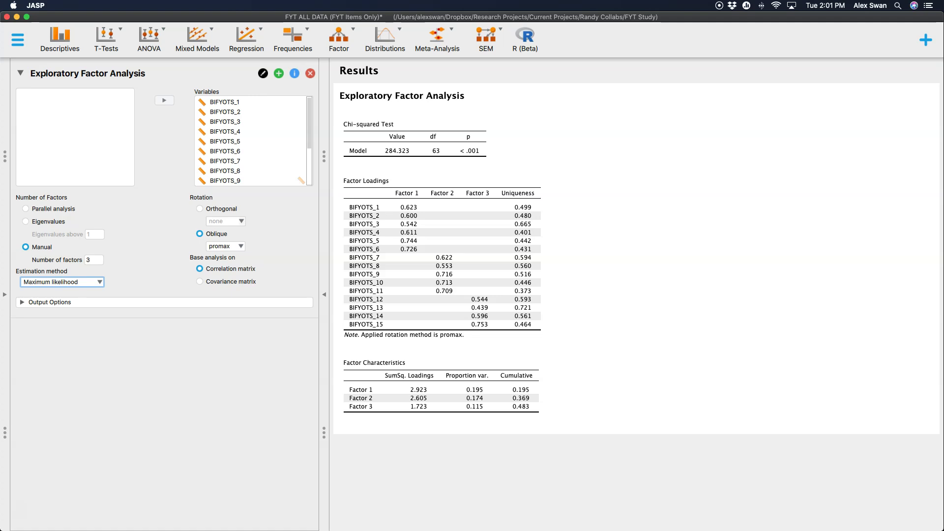
Step: Set the rotation to Orthogonal with varimax
left_click(217, 207)
left_click(237, 222)
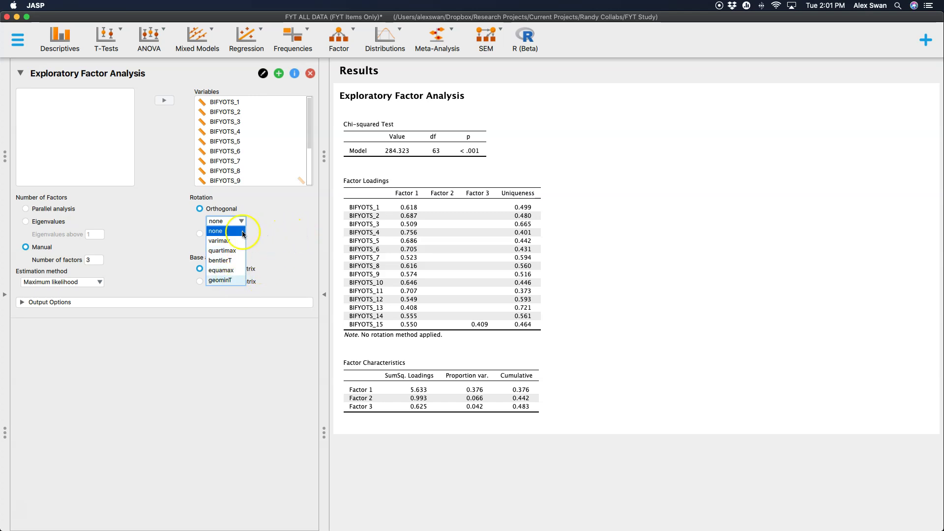
left_click(231, 240)
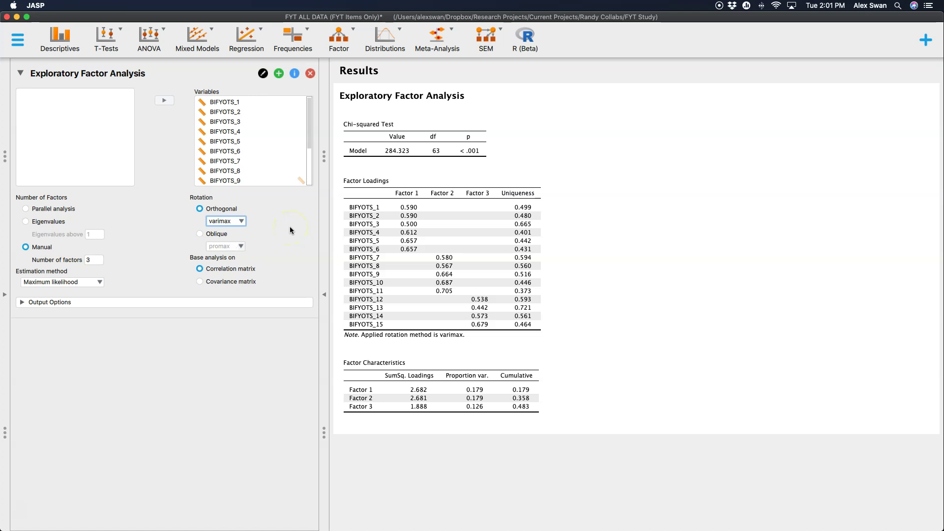
left_click(242, 221)
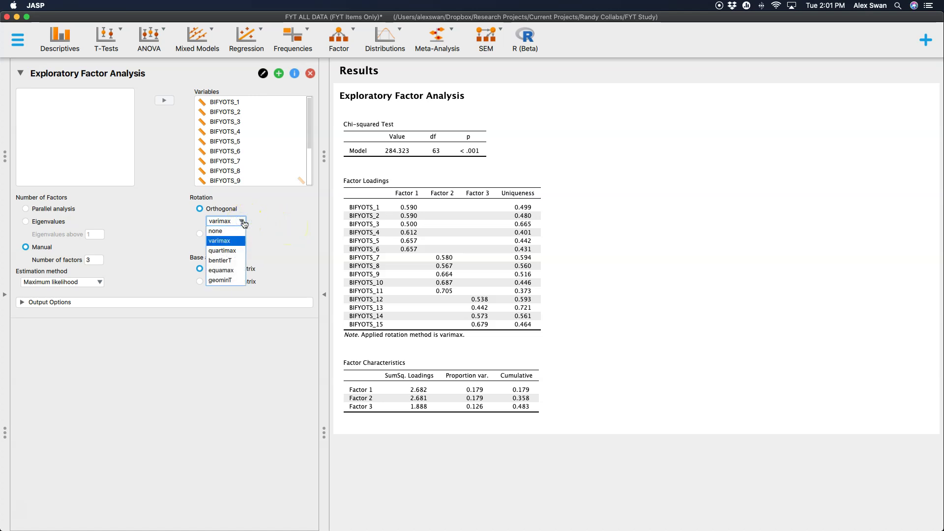
left_click(282, 231)
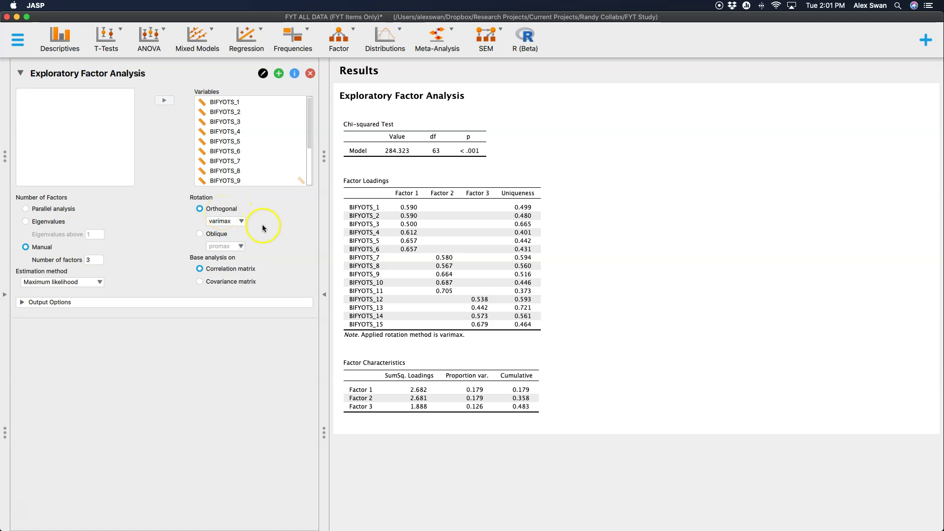
Step: Restore the Oblique promax rotation and expand the Output Options section
left_click(221, 232)
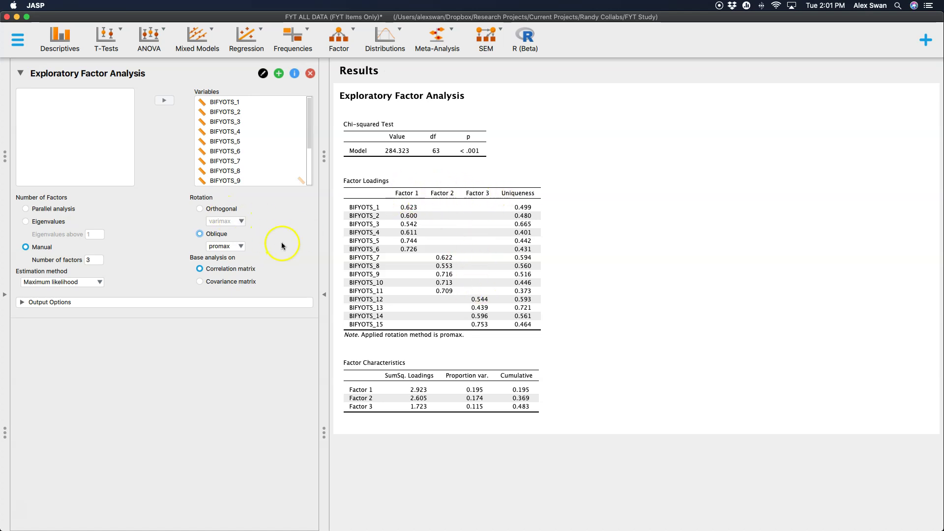
left_click(229, 245)
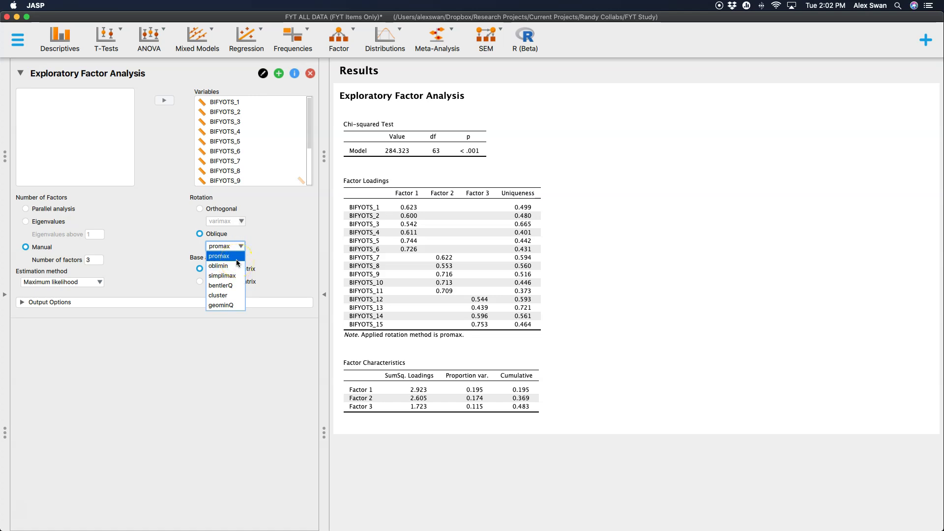
left_click(248, 254)
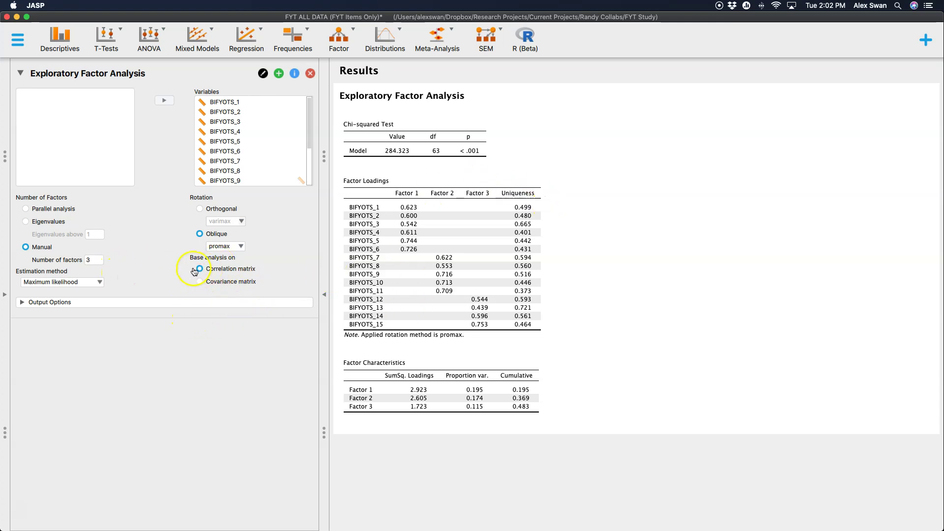
left_click(79, 302)
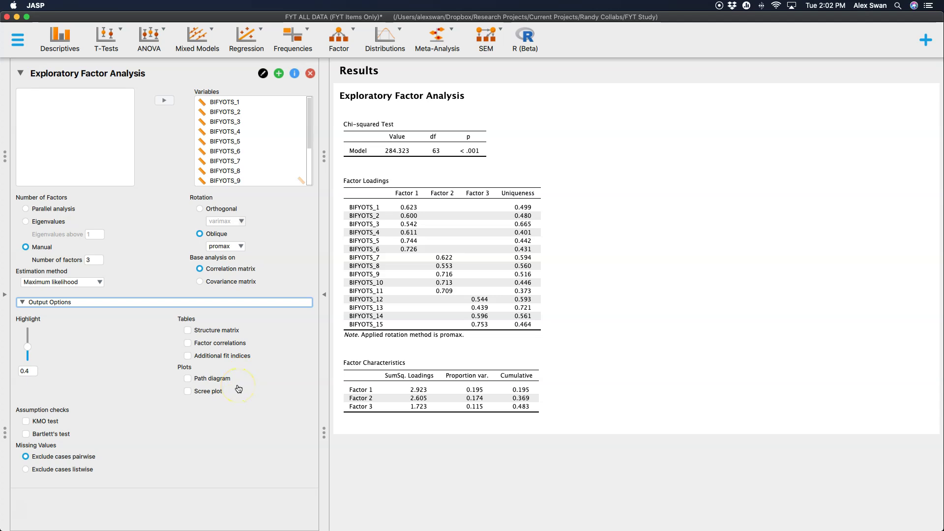
Step: Add the structure matrix, factor correlations and additional fit indices tables, then review them in the results
left_click(222, 330)
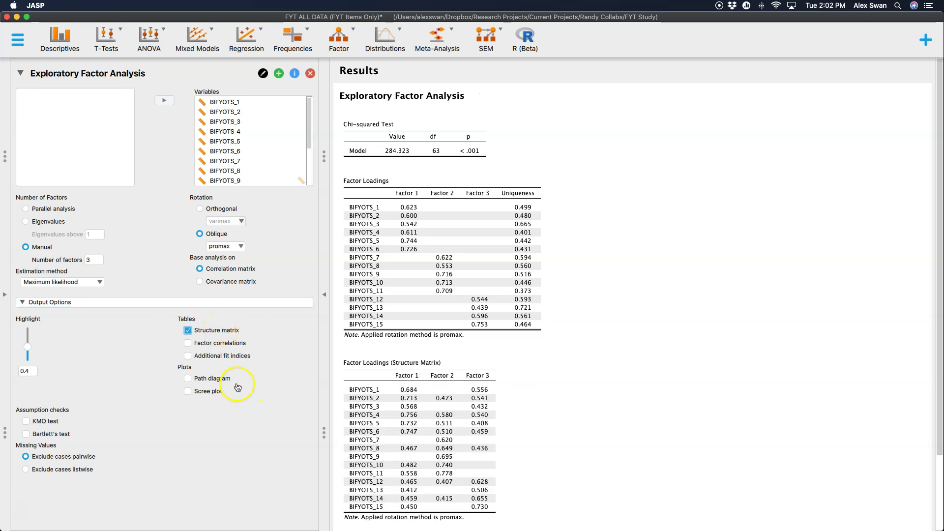
left_click(222, 342)
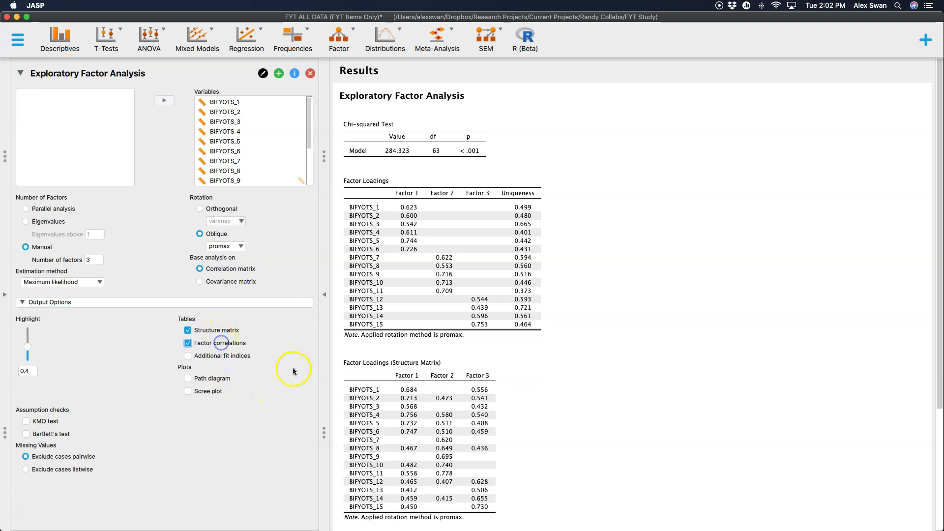
left_click(227, 356)
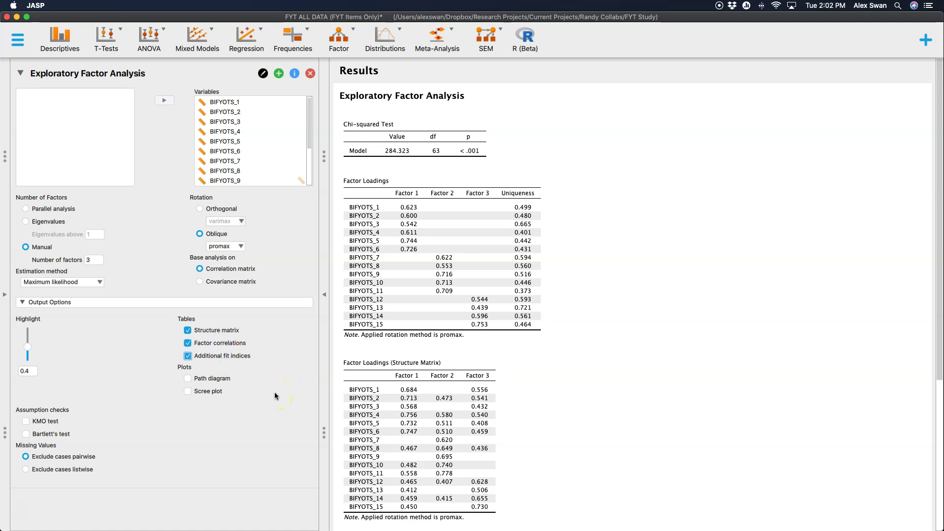
scroll(527, 358, "down", 5)
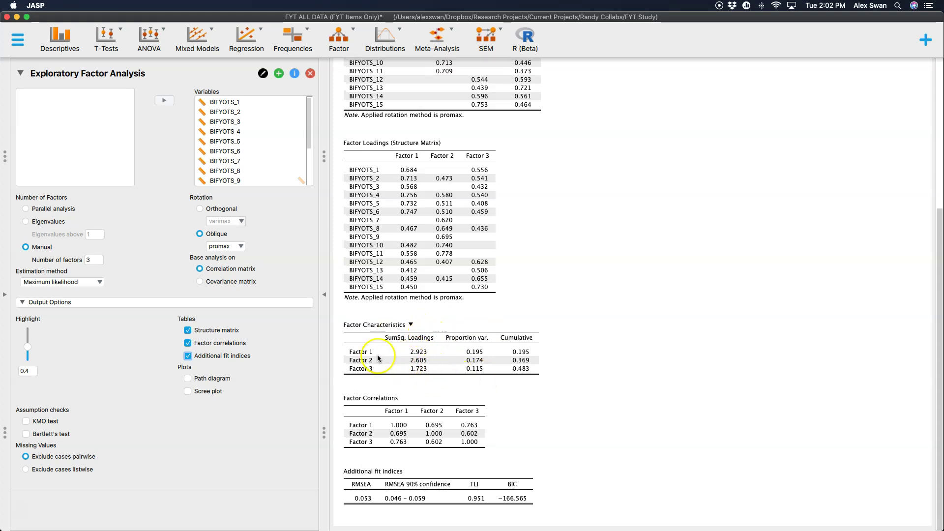
scroll(489, 266, "up", 3)
scroll(484, 248, "down", 3)
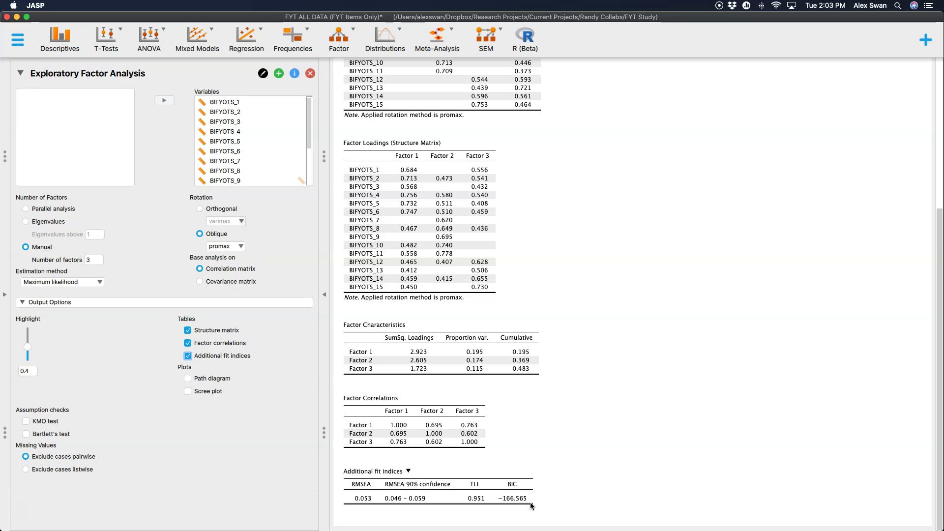
scroll(511, 339, "up", 5)
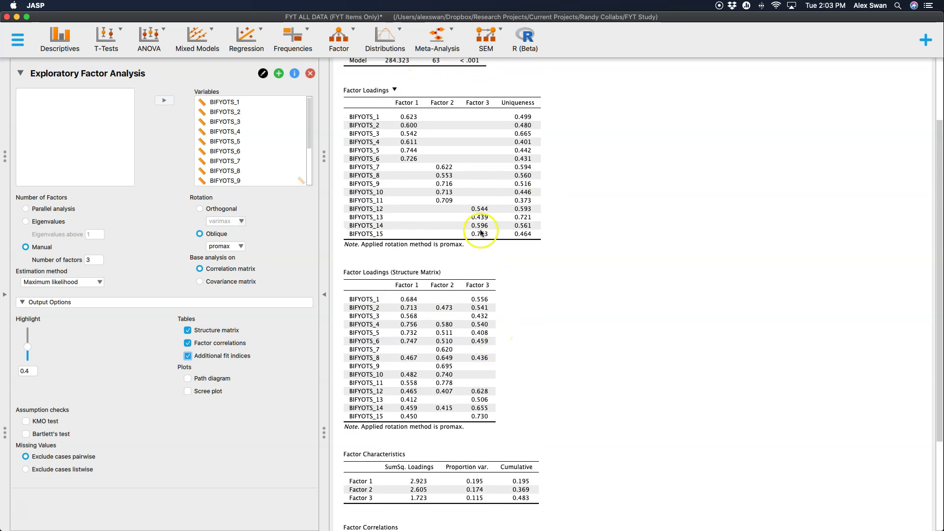
scroll(569, 305, "down", 6)
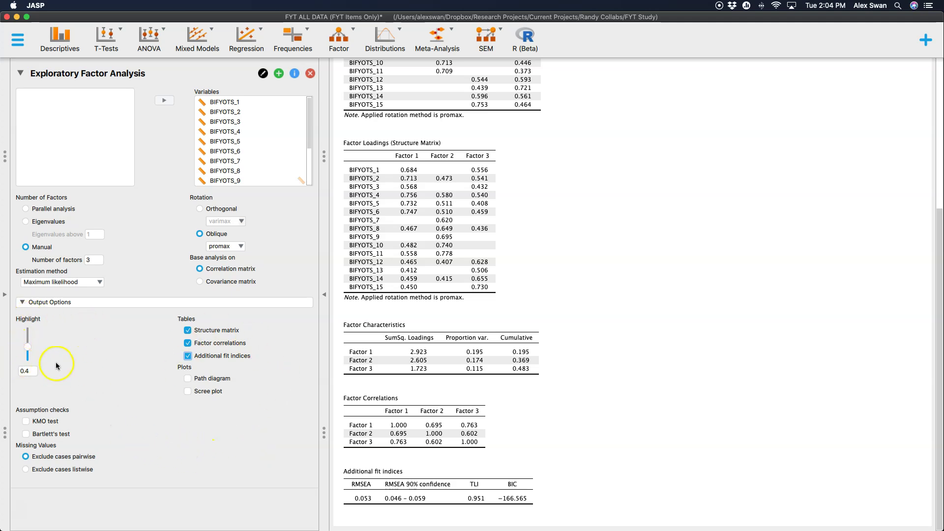
scroll(428, 270, "up", 10)
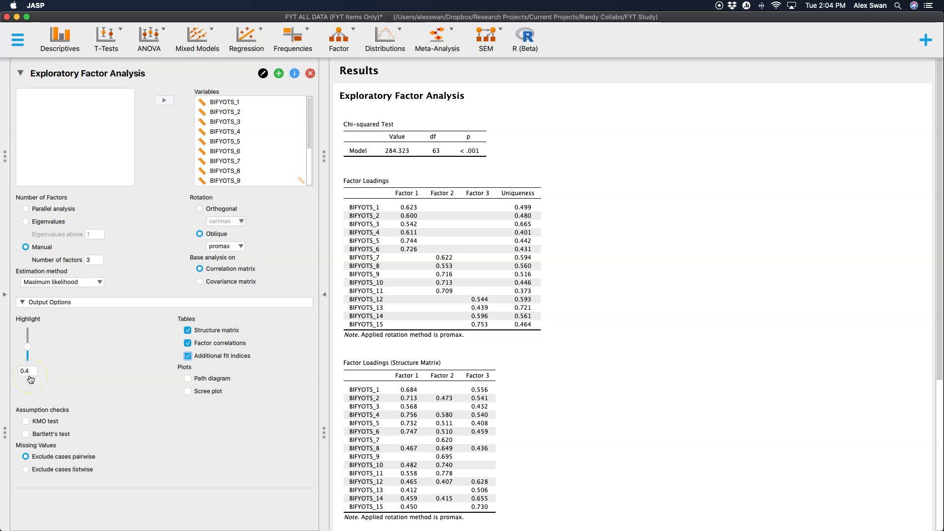
left_click_drag(28, 346, 29, 352)
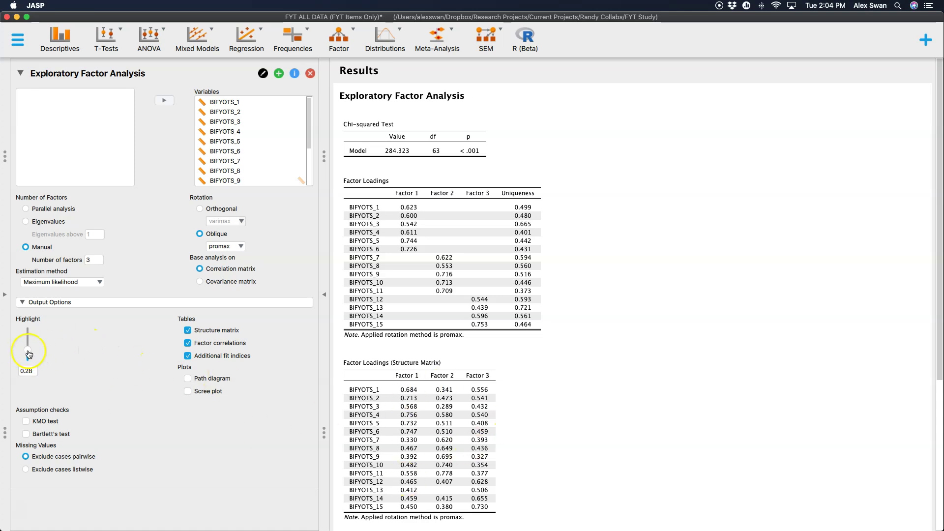
left_click_drag(28, 353, 28, 362)
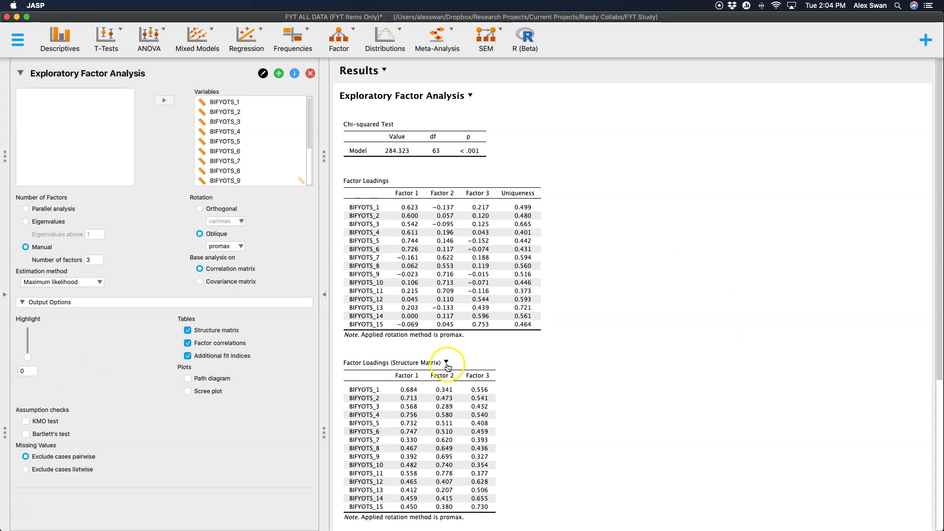
left_click_drag(28, 357, 29, 349)
left_click(197, 423)
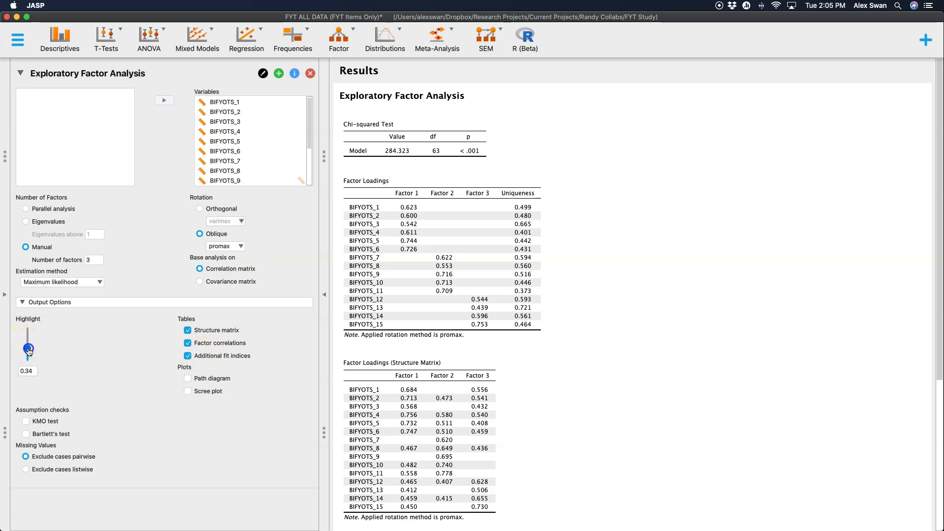
left_click_drag(29, 351, 28, 350)
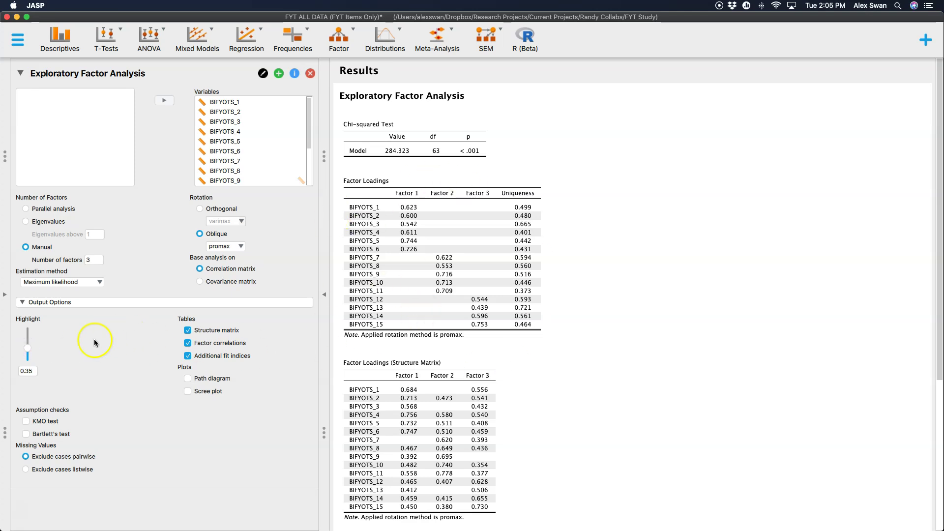
mouse_move(28, 351)
left_mouse_down()
mouse_move(30, 340)
mouse_move(29, 349)
left_mouse_up()
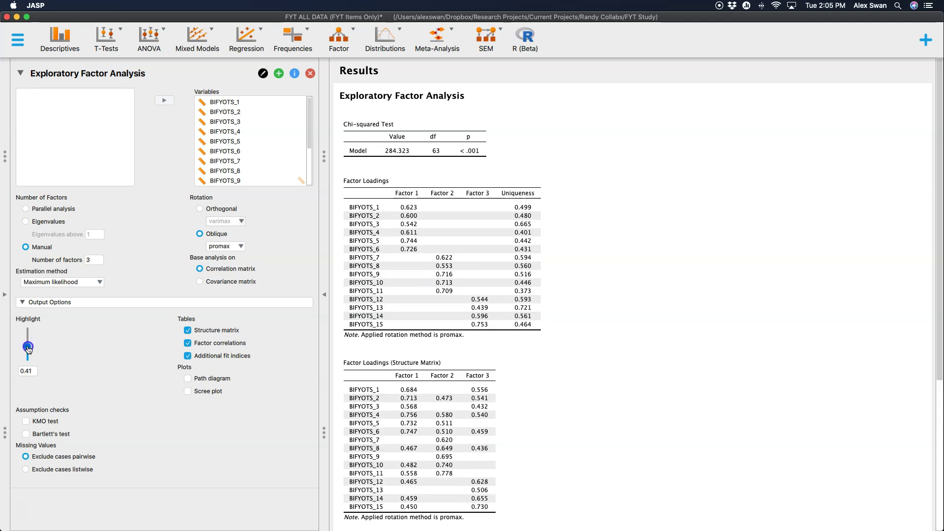
left_click(34, 329)
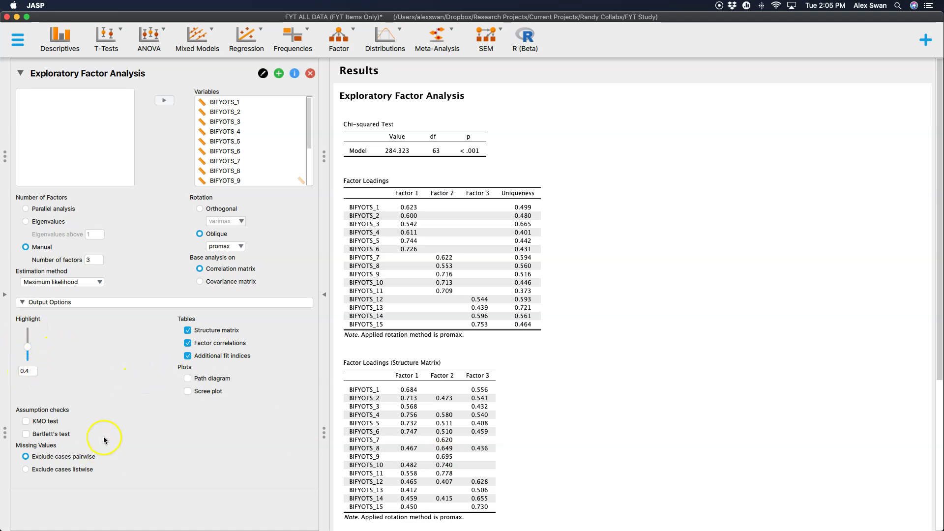
Step: Enable the KMO sampling adequacy test and Bartlett's test of sphericity
left_click(45, 424)
left_click(49, 434)
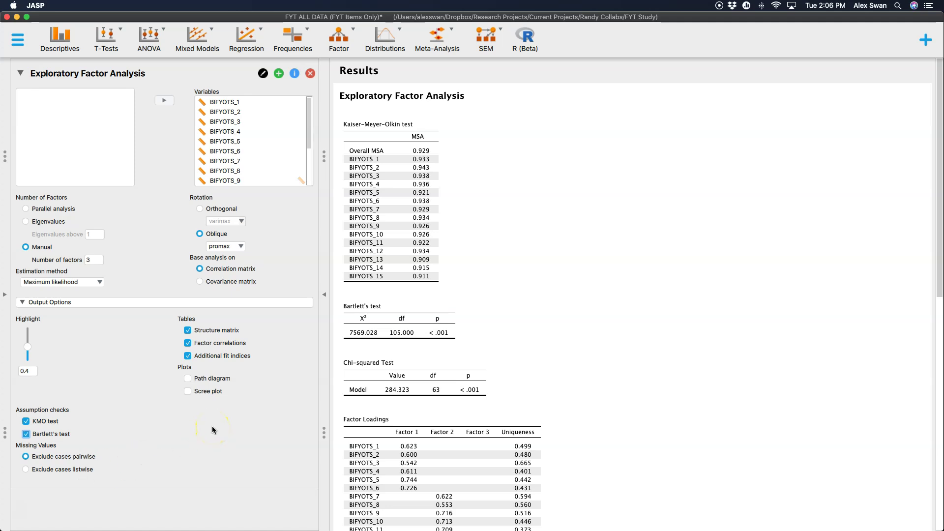
Step: Add a path diagram linking factors RC1–RC3 to the fifteen BIFYOTS items
left_click(213, 380)
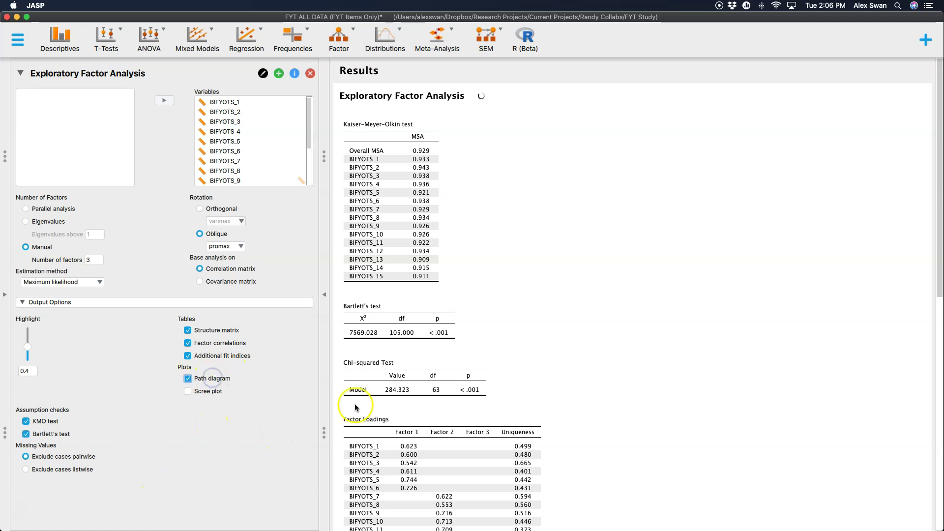
scroll(574, 399, "down", 3)
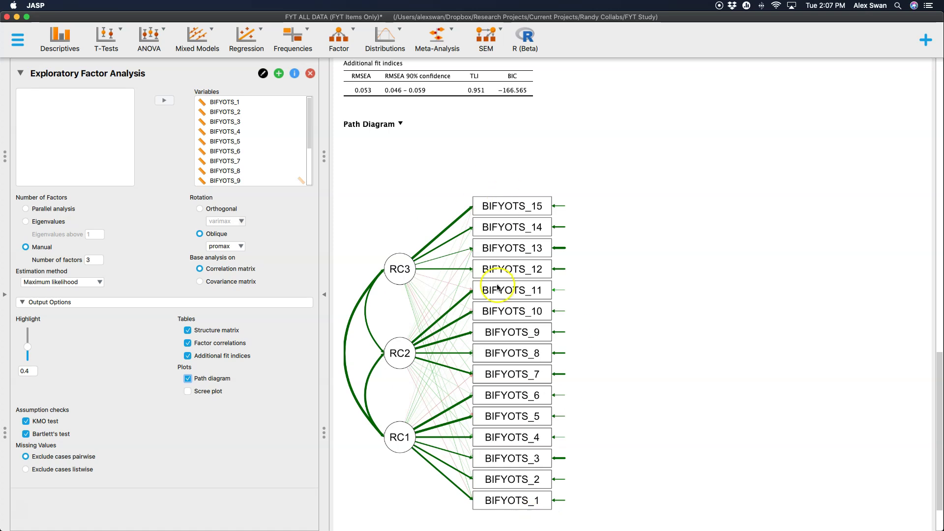
Step: Add a scree plot of eigenvalues with simulated 95th-quantile values across 15 factors
left_click(188, 392)
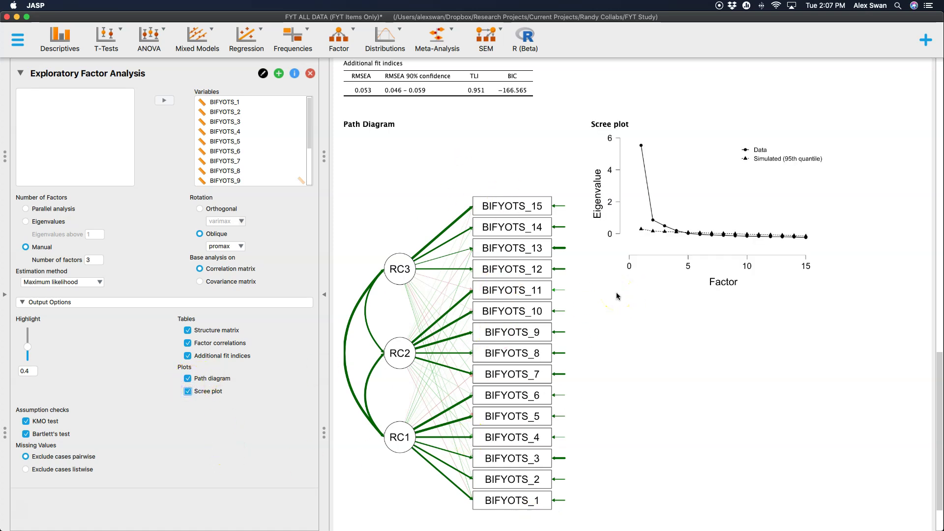
left_click(646, 294)
scroll(636, 176, "down", 1)
scroll(636, 176, "down", 1)
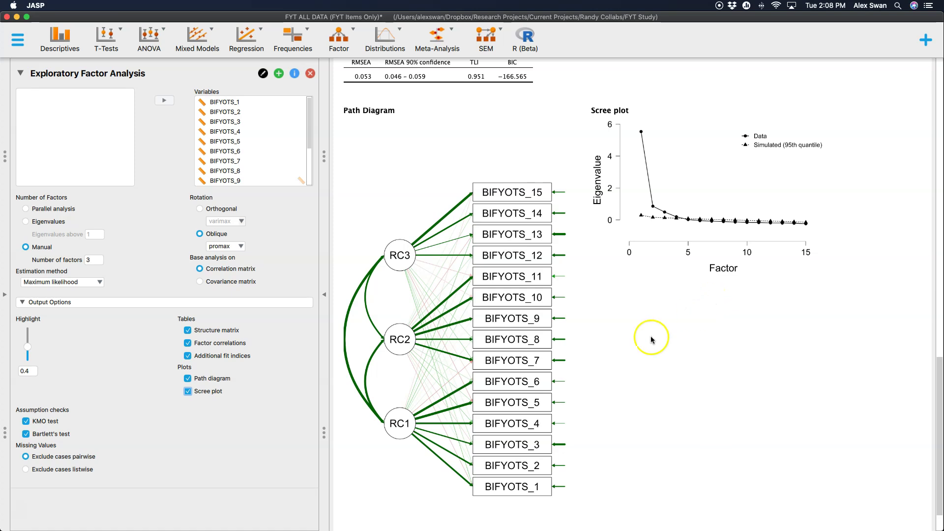
scroll(611, 350, "up", 15)
scroll(611, 352, "down", 2)
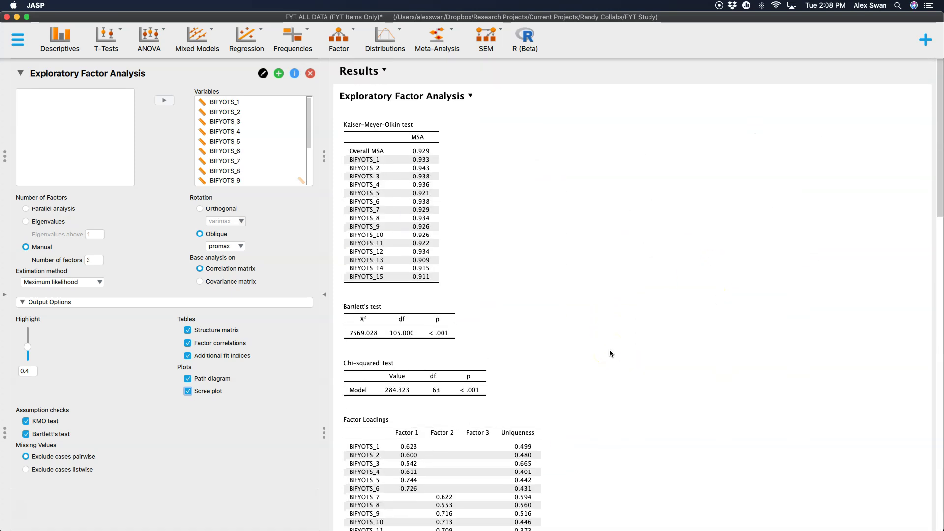